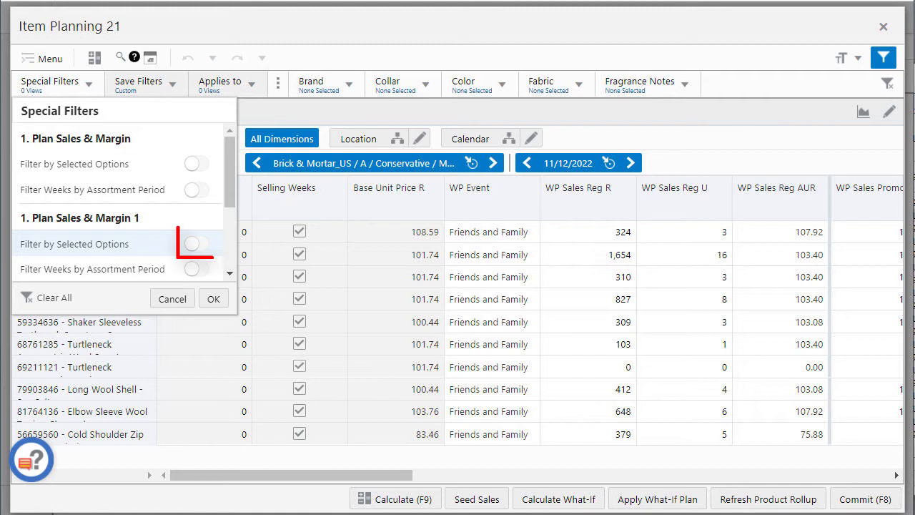
Step: Filter Plan Sales & Margin 1 to the selected options, listing seven products
click(196, 244)
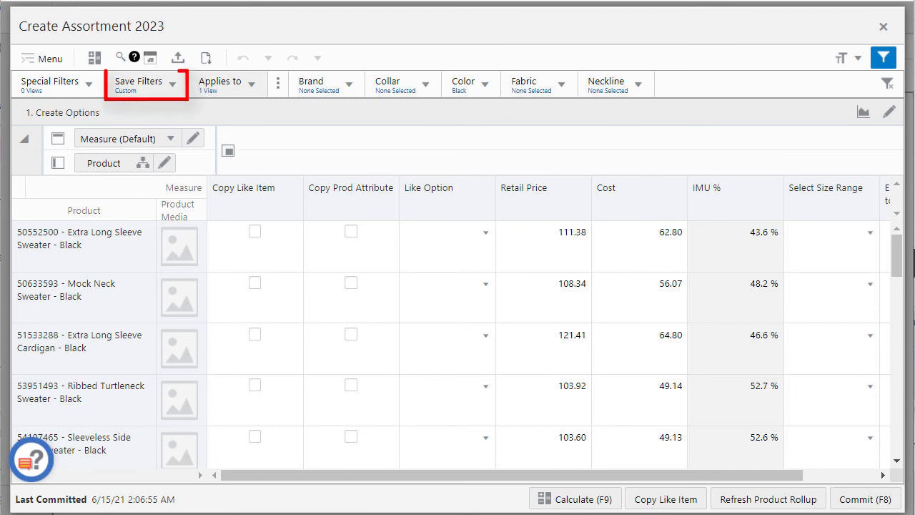
Step: Save the current black-colour filters as a saved filter named Brand Color Filter
click(143, 84)
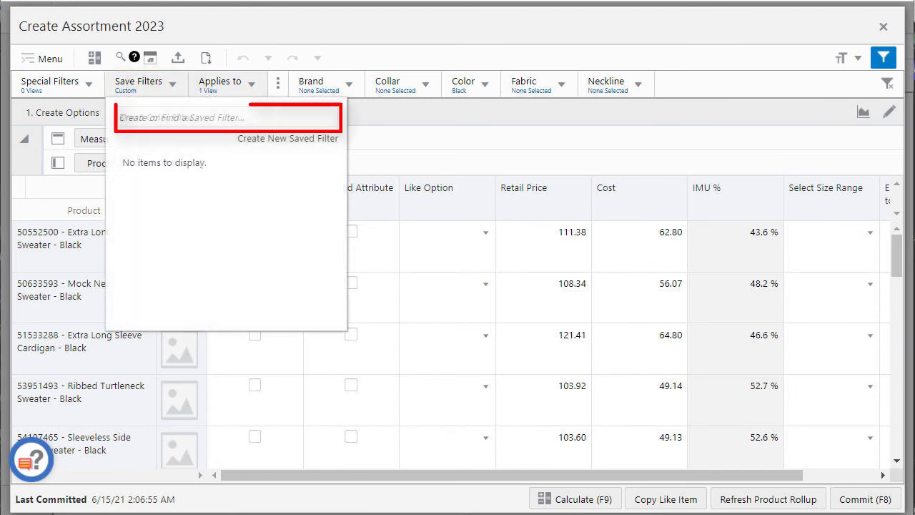
text(Brand Color Filter)
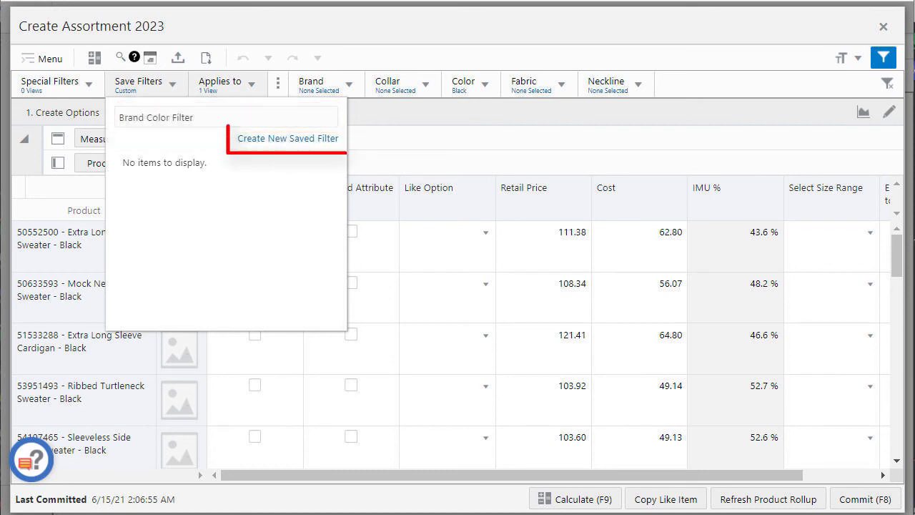
click(287, 138)
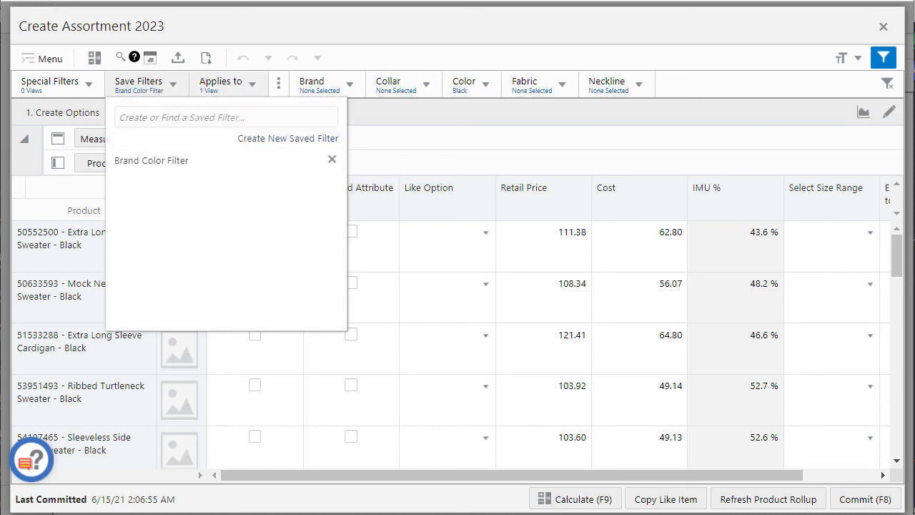